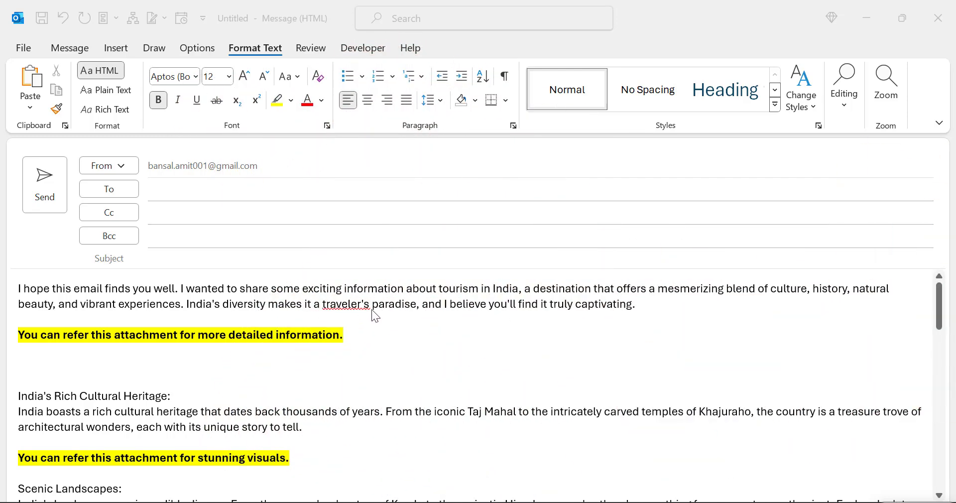
Place the cursor at the first highlighted line and scroll through the message text.
left_click(358, 339)
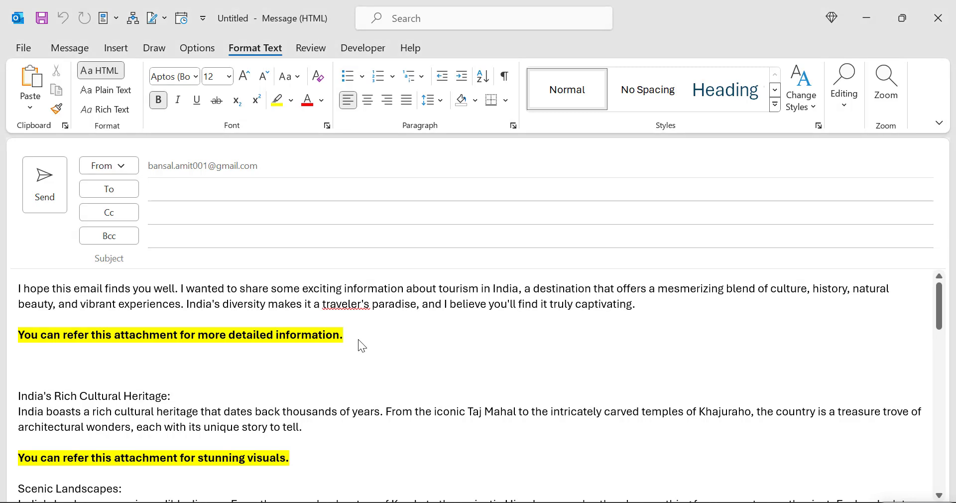
scroll(494, 340, "down", 2)
scroll(494, 340, "down", 4)
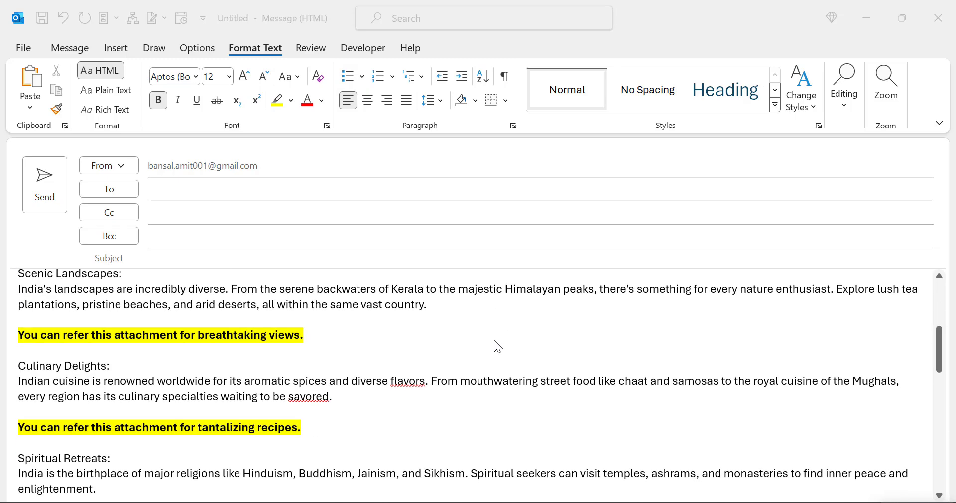
scroll(491, 355, "up", 6)
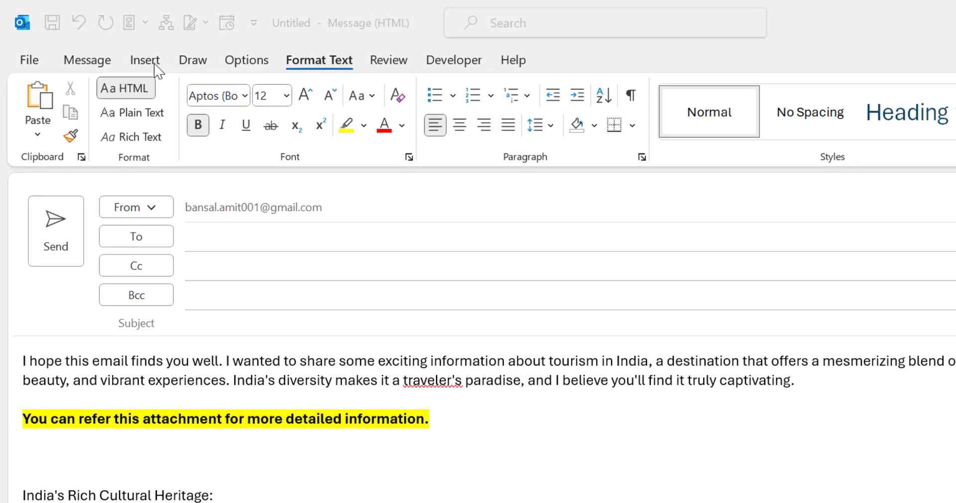
Attach the five PDFs 1.pdf through 5.pdf to the draft.
left_click(144, 59)
left_click(40, 127)
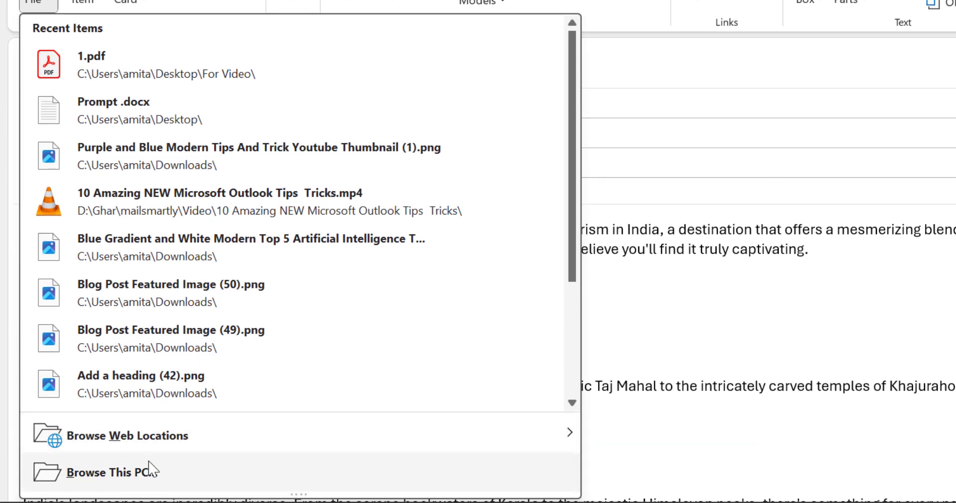
left_click(119, 479)
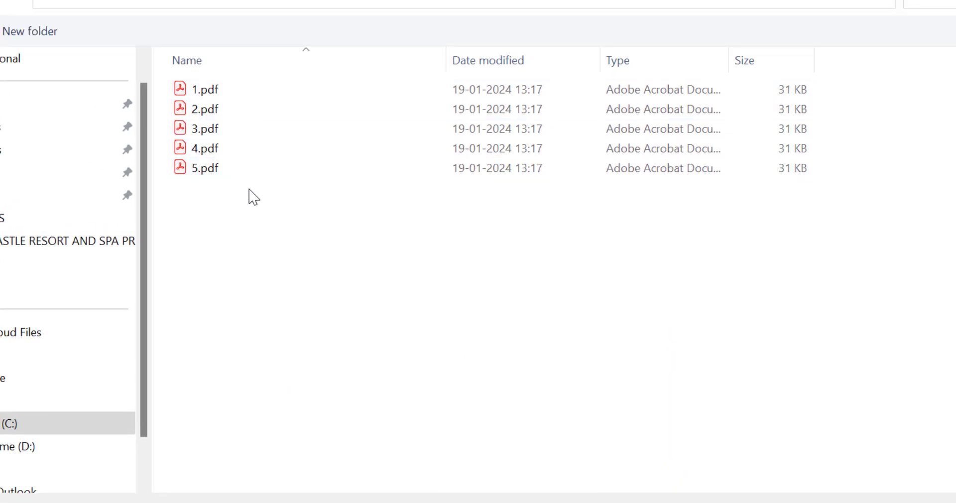
left_click_drag(261, 219, 202, 83)
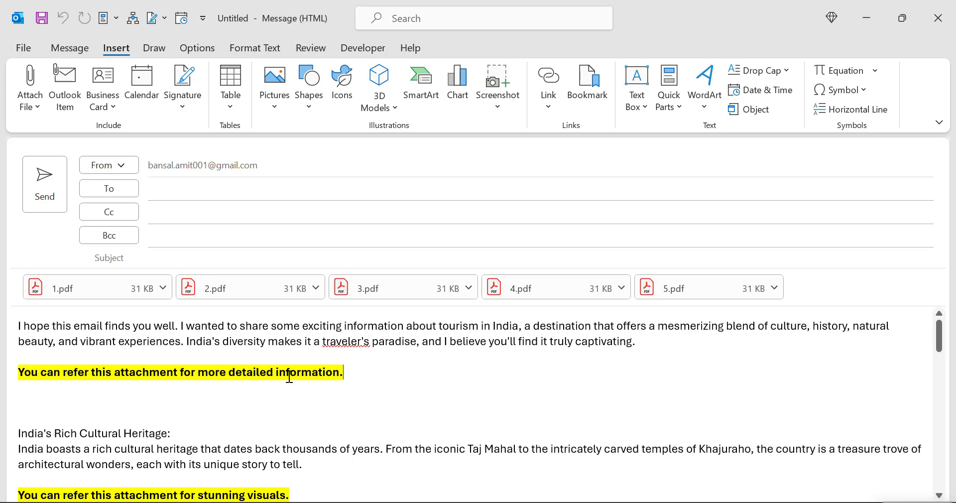
Insert '(File no 1)' before 'for' in the first highlighted line.
left_click(179, 375)
type("(Fil")
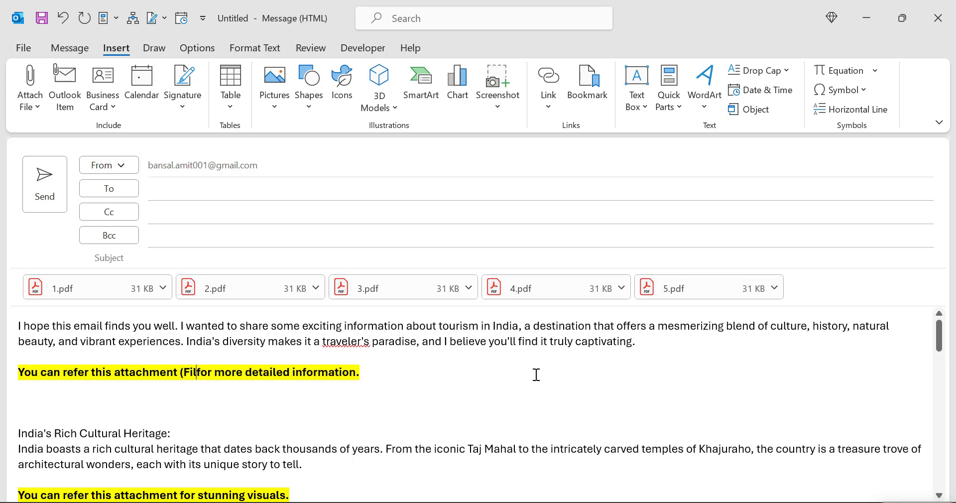
type("e no ")
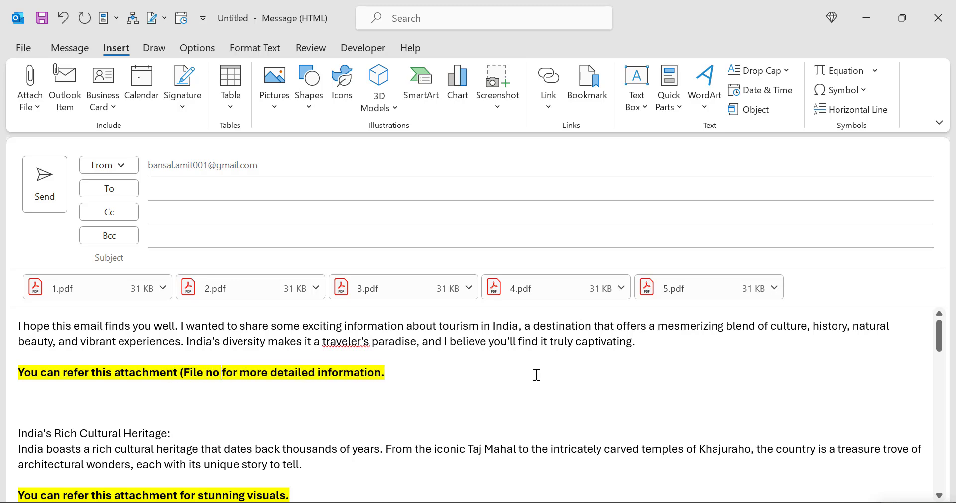
type("1)")
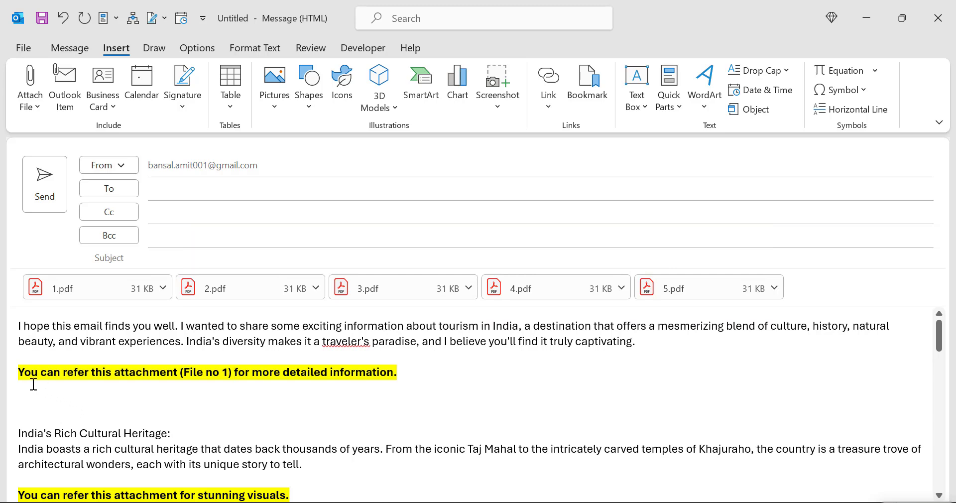
scroll(31, 390, "down", 3)
scroll(31, 390, "down", 1)
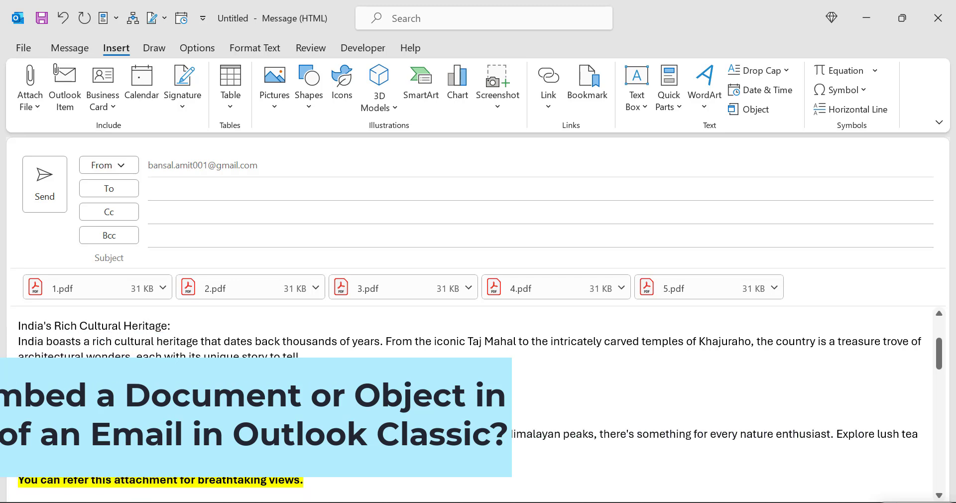
Change the draft's message format from HTML to Rich Text on the Format Text tab.
scroll(191, 413, "up", 3)
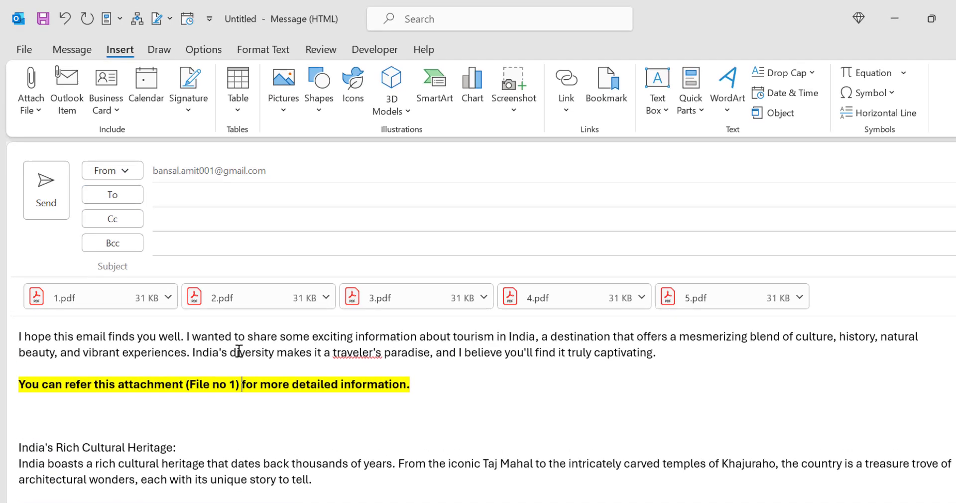
scroll(228, 340, "down", 2)
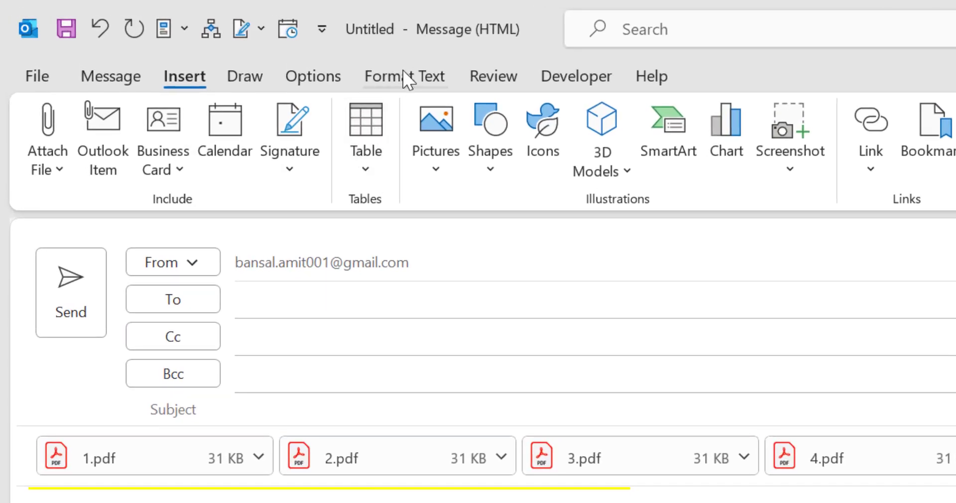
left_click(406, 76)
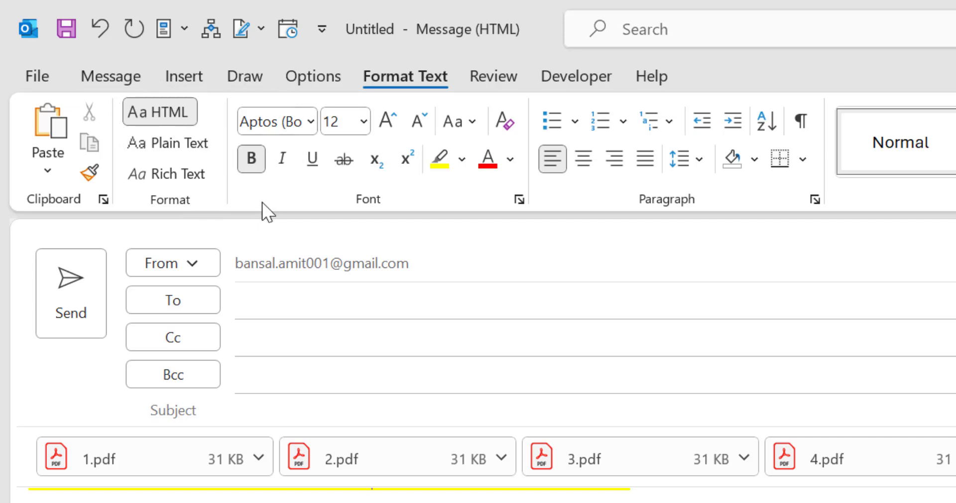
left_click(182, 176)
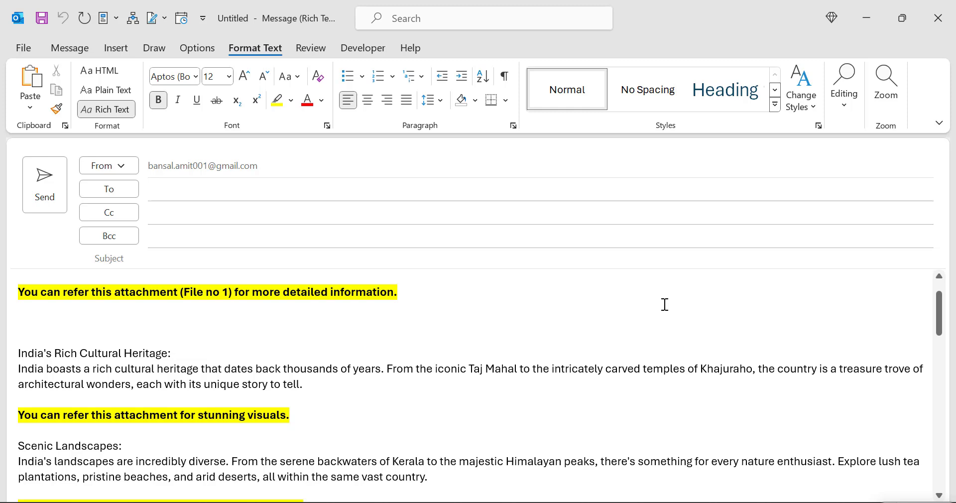
scroll(643, 317, "up", 1)
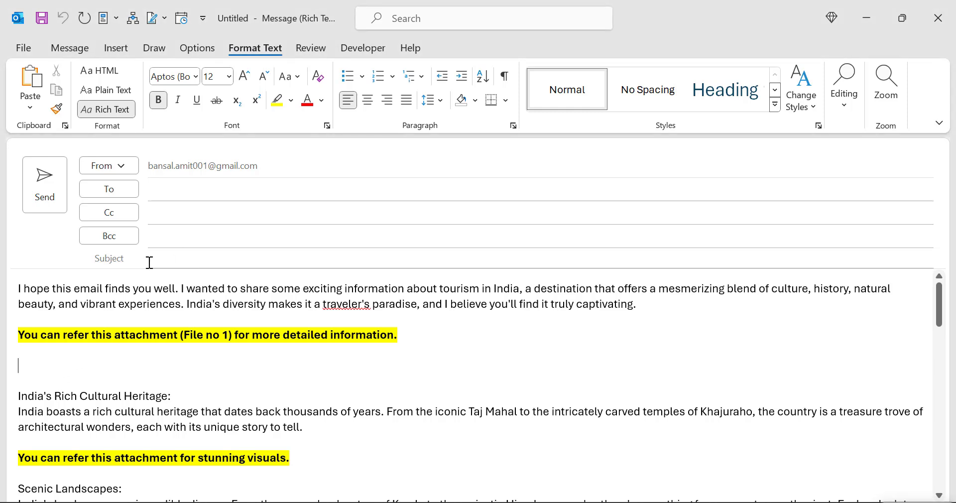
Insert 1.pdf as an inline icon directly beneath the File no 1 line.
left_click(116, 49)
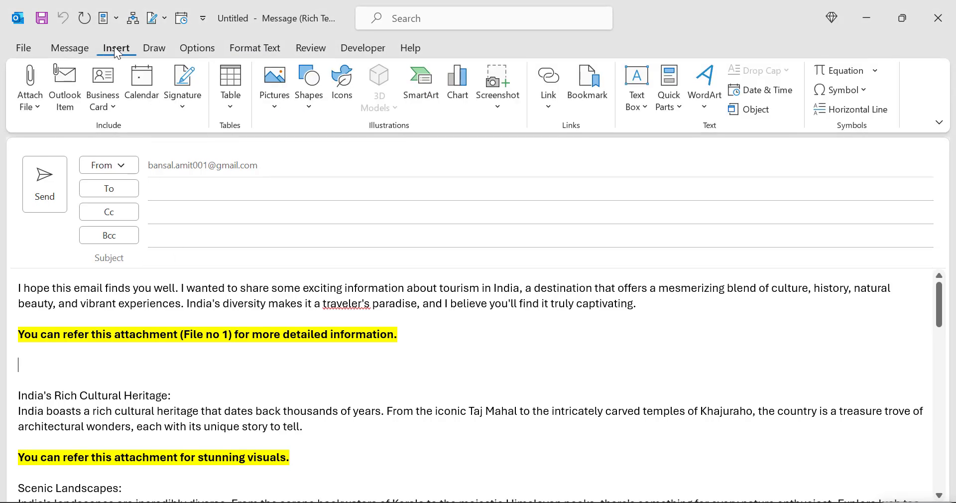
left_click(32, 107)
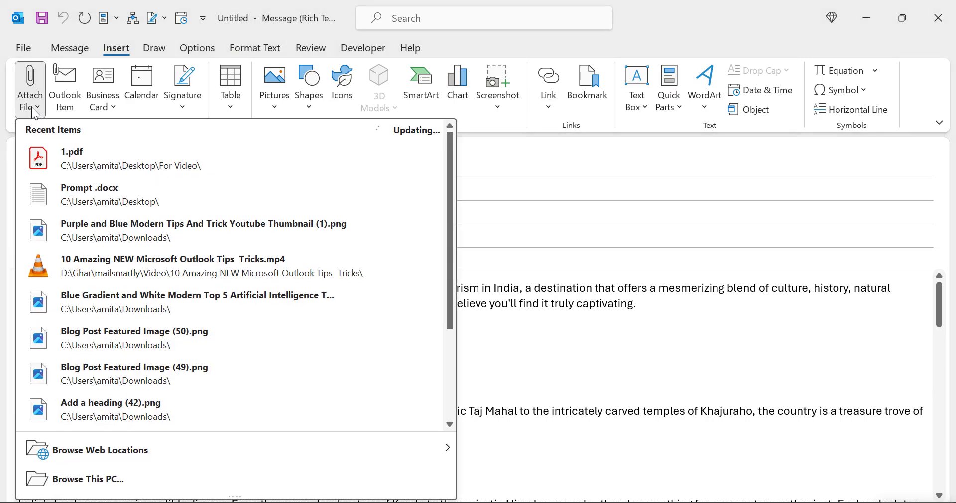
left_click(88, 476)
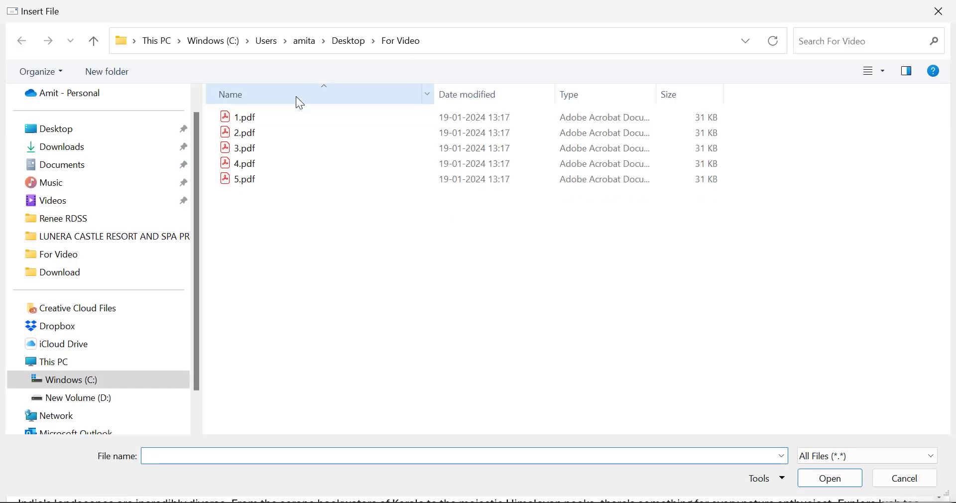
left_click(266, 122)
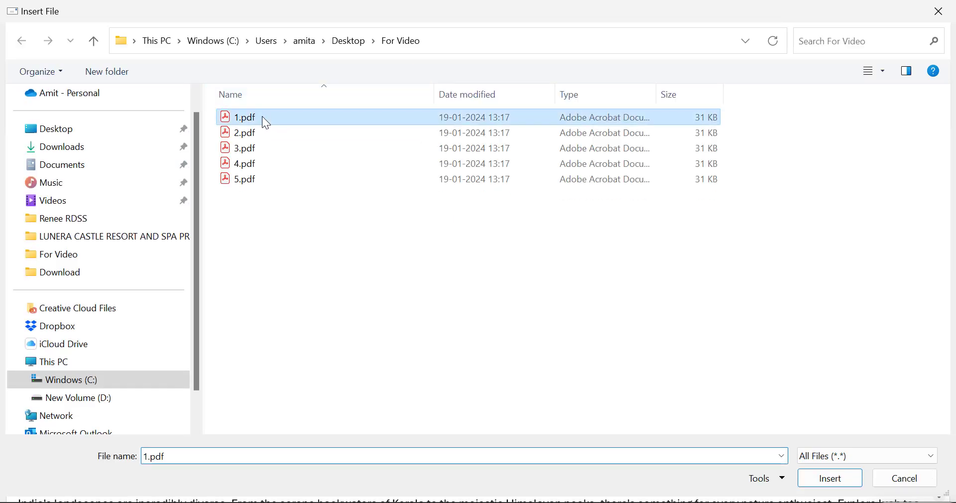
left_click(821, 474)
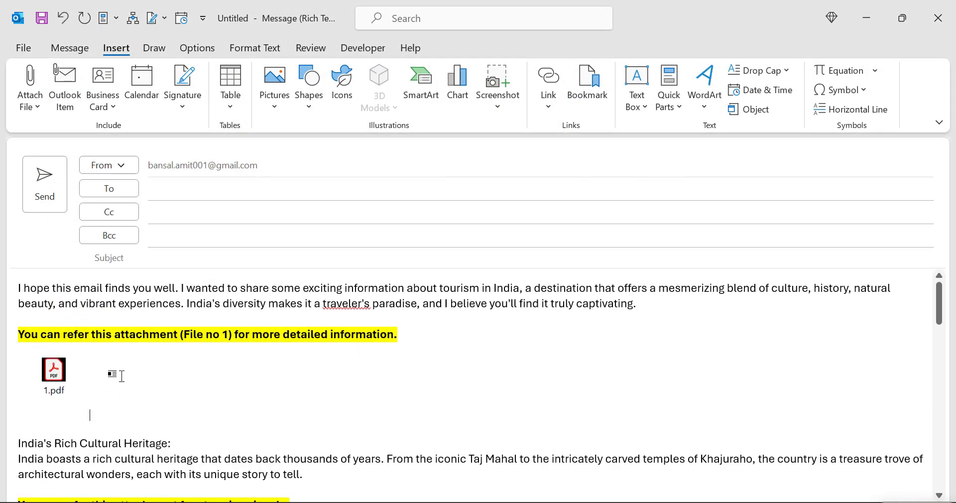
Add two blank lines after 'stunning visuals.' and embed 2.pdf there as an icon.
scroll(186, 358, "down", 2)
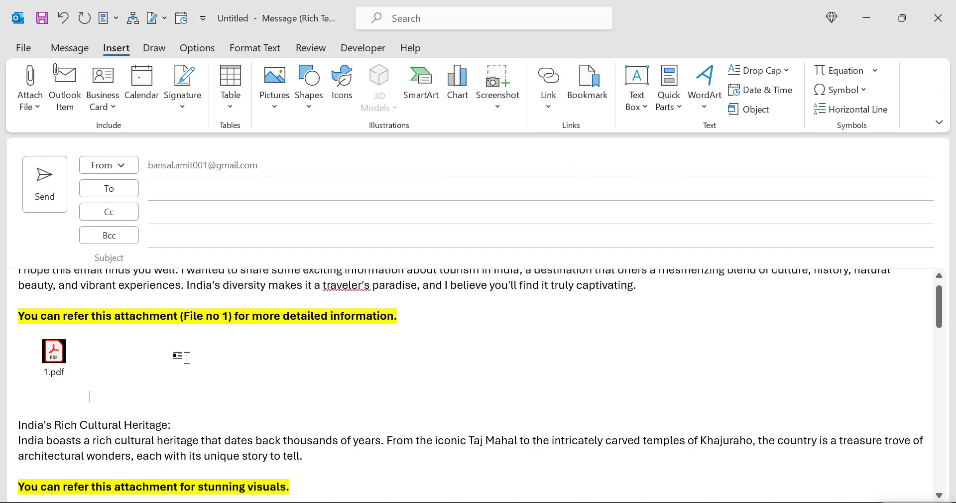
key("Return")
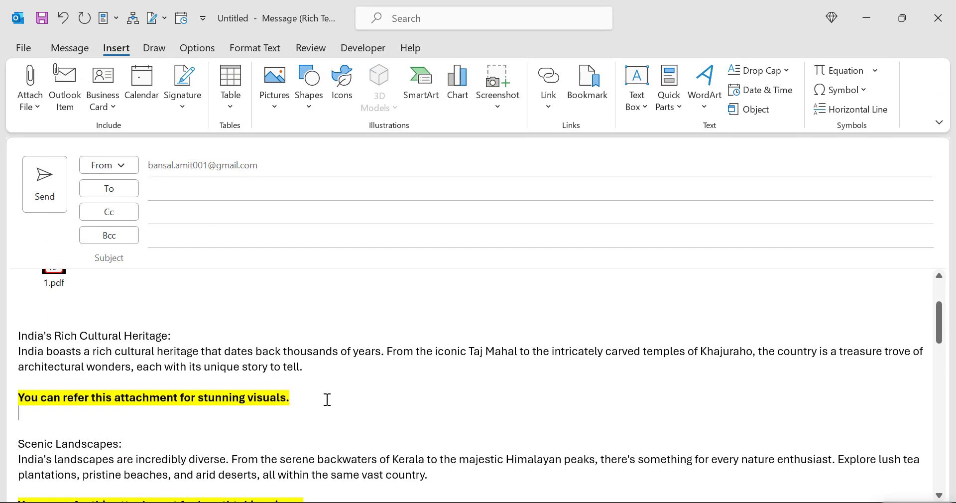
key("Return")
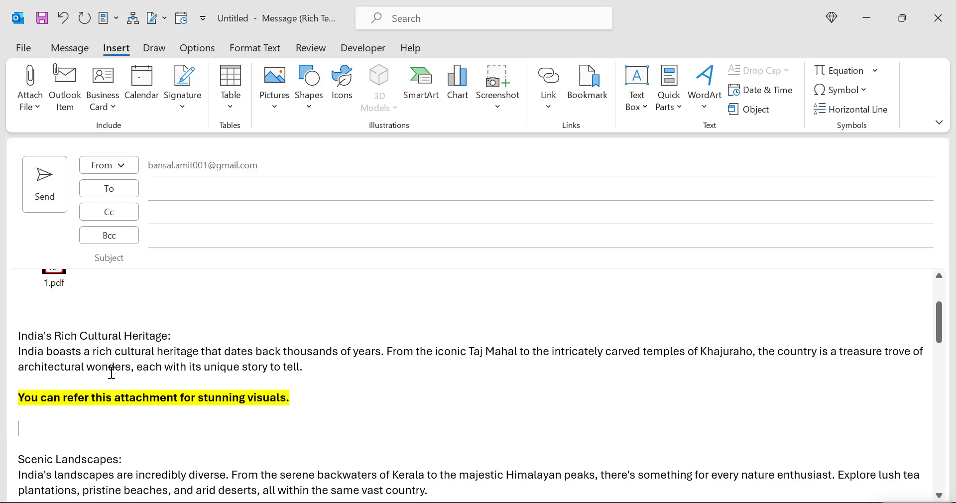
left_click(33, 106)
left_click(104, 485)
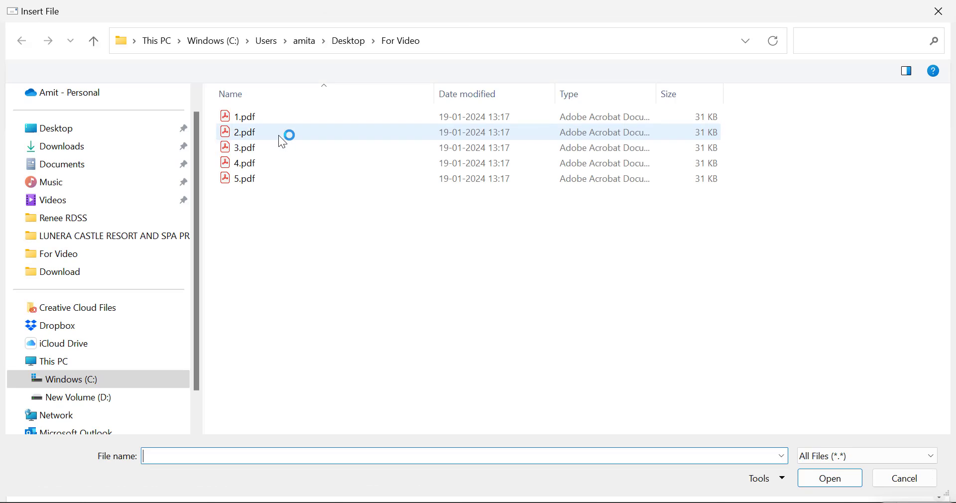
left_click(253, 137)
left_click(833, 481)
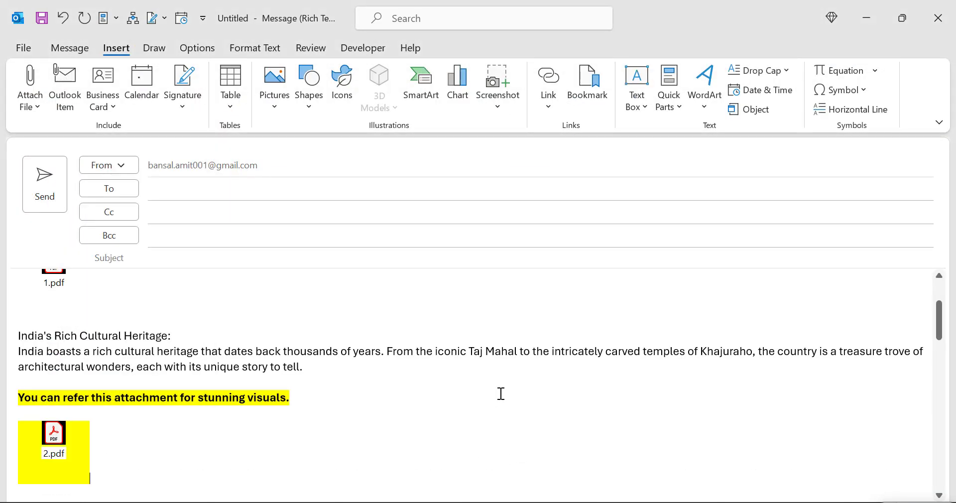
scroll(500, 398, "down", 2)
scroll(499, 392, "down", 3)
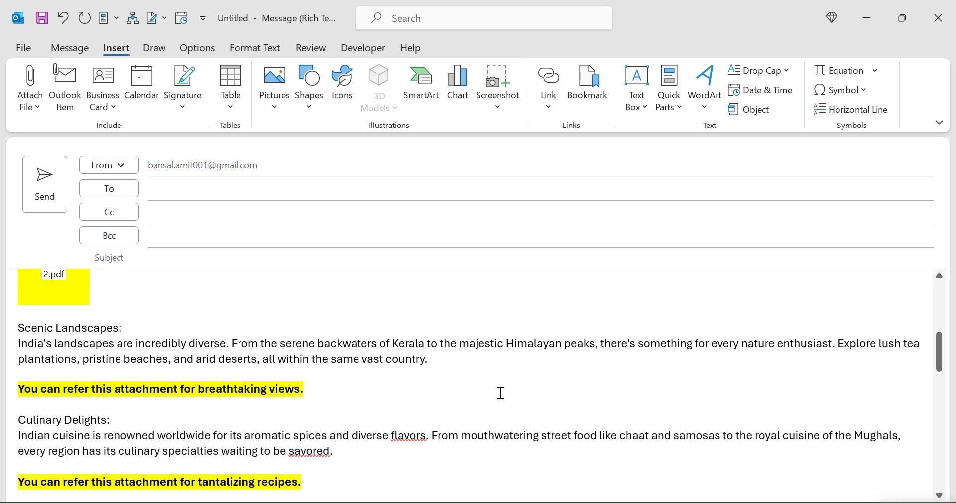
scroll(501, 393, "up", 5)
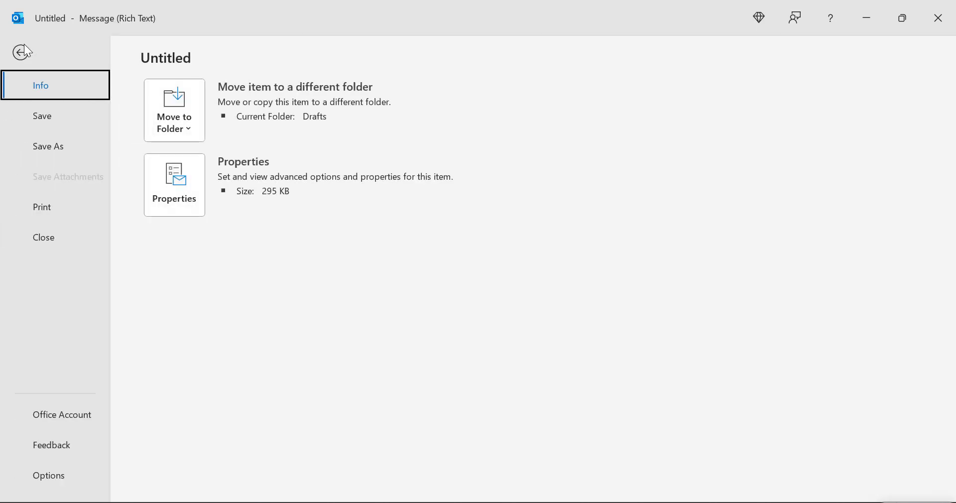
In Outlook Options > Mail, change the compose-messages format from HTML to Rich Text.
left_click(46, 476)
left_click(195, 62)
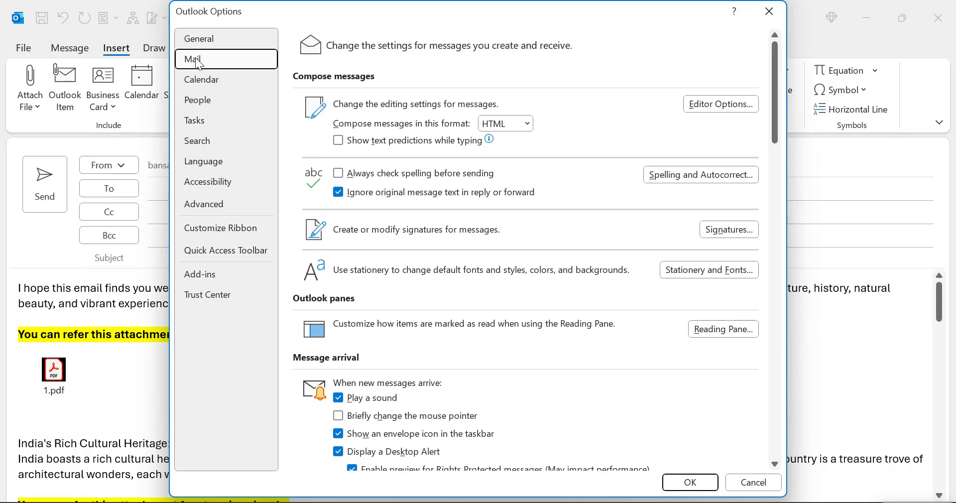
left_click_drag(618, 20, 536, 22)
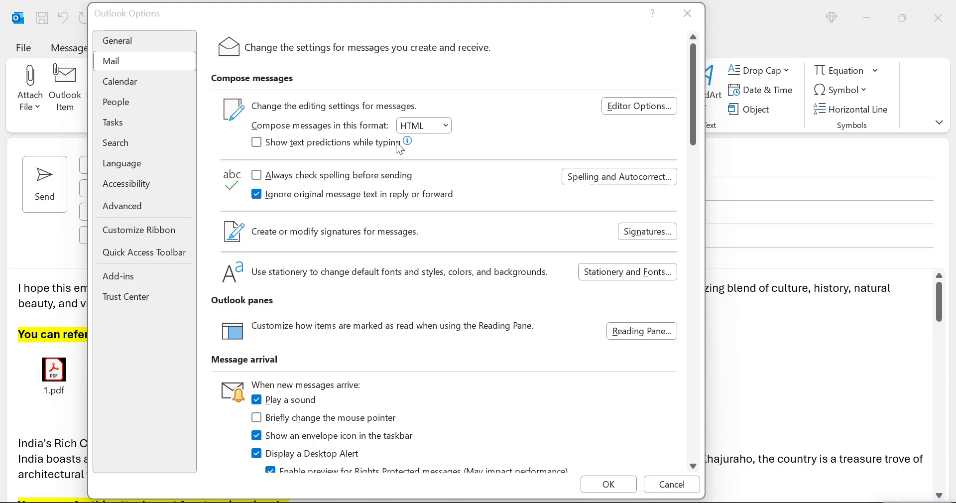
left_click(446, 127)
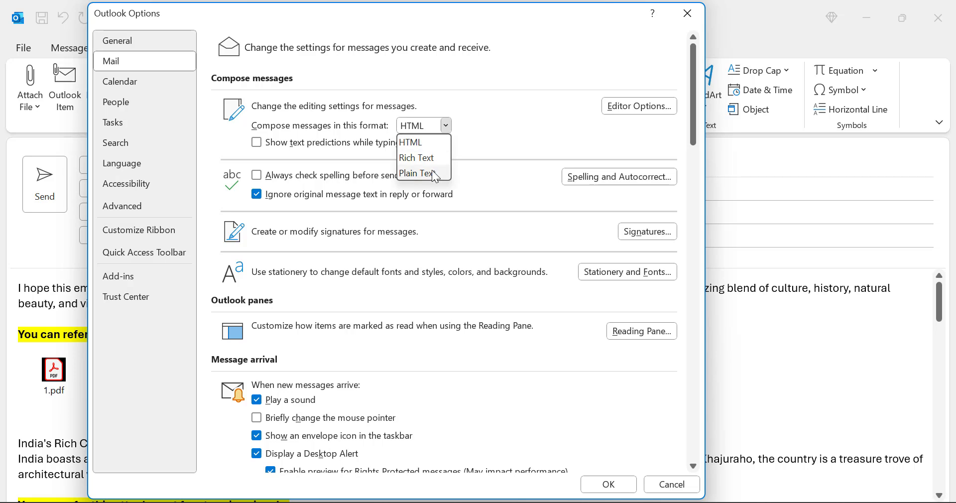
left_click(435, 174)
left_click(448, 131)
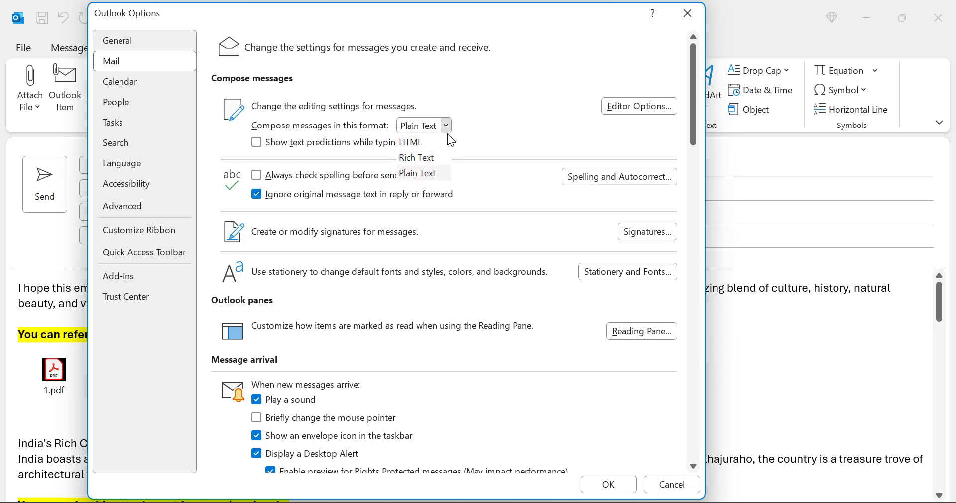
left_click(440, 154)
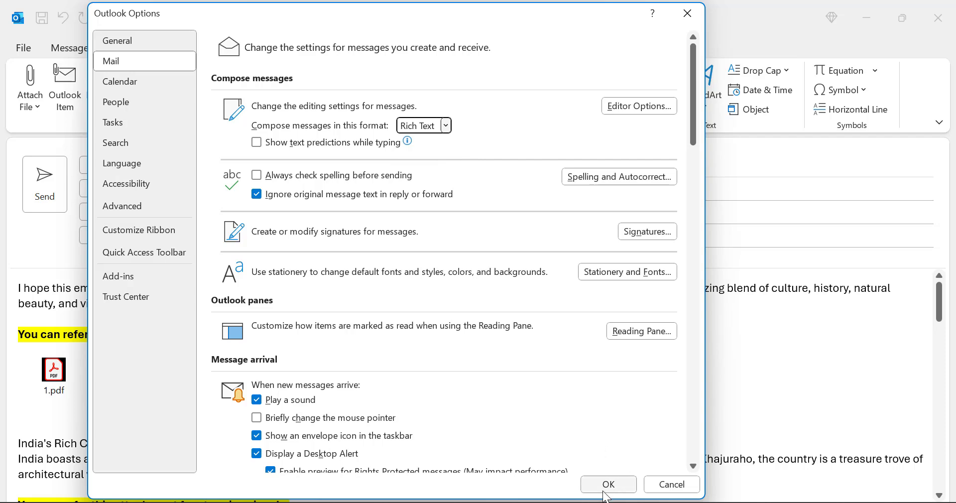